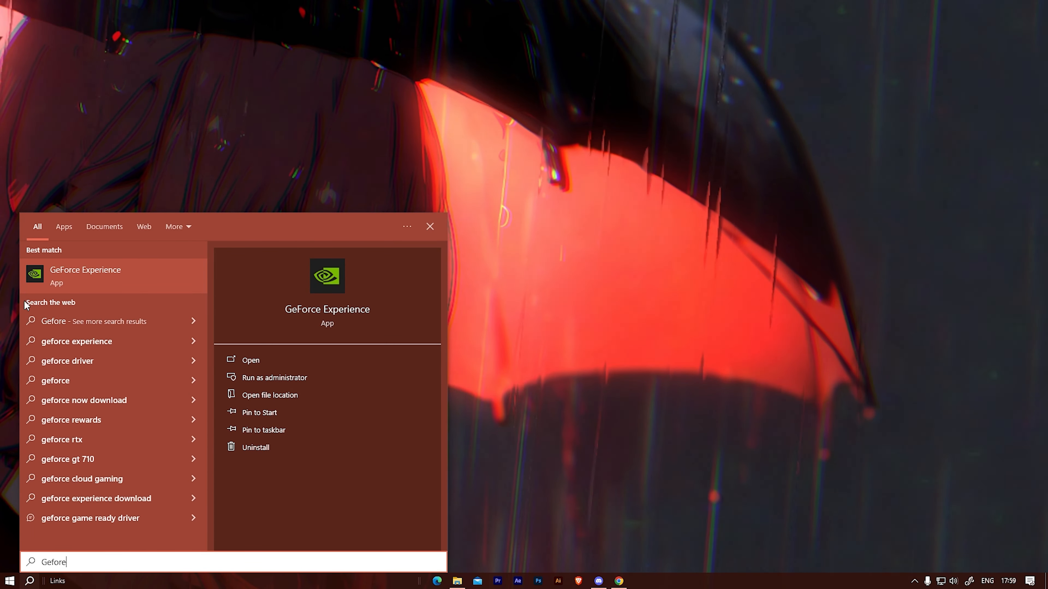
# - Open GeForce Experience, download Game Ready Driver 555.99 and start its express installation, allowing the NVIDIA installer to make changes
pyautogui.click(41, 276)
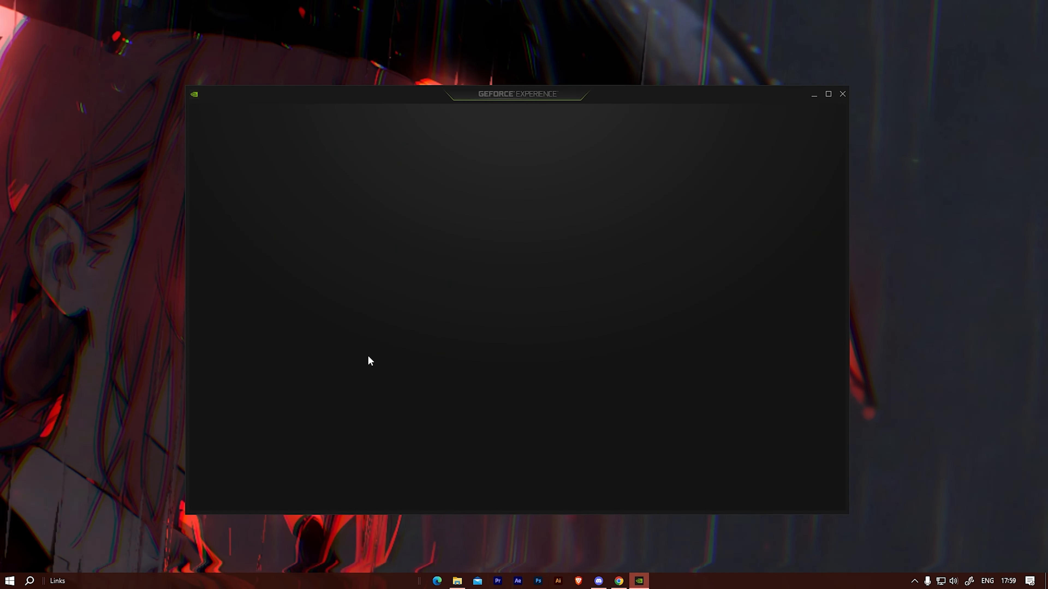
pyautogui.moveTo(376, 363)
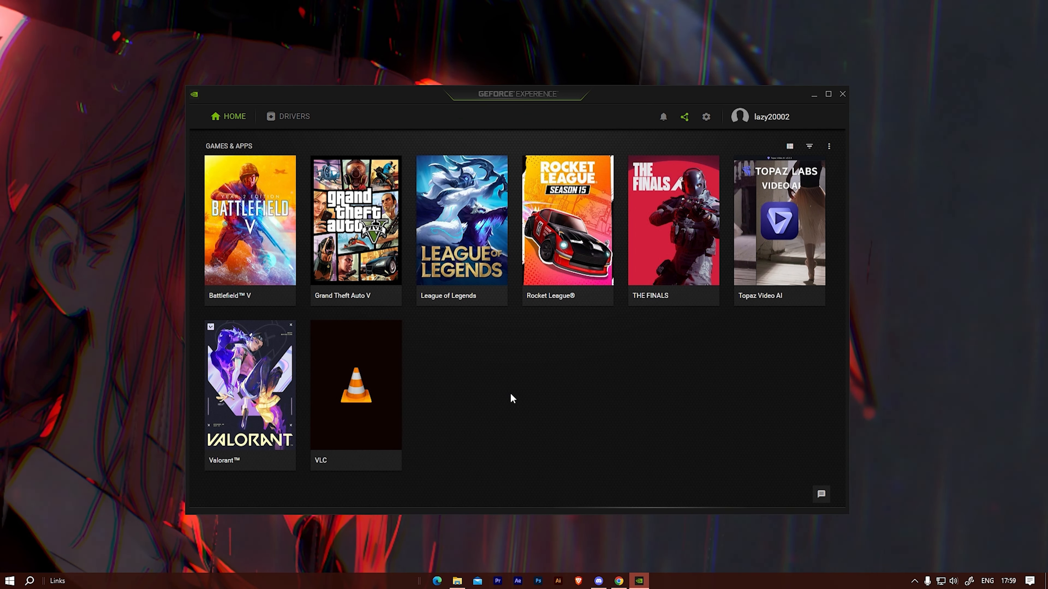
pyautogui.click(294, 118)
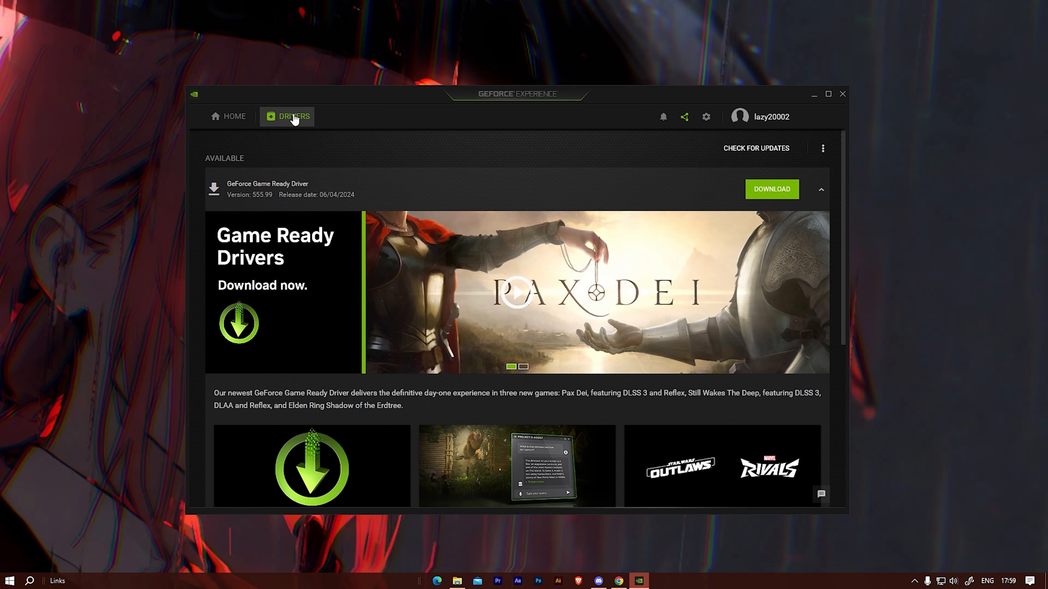
pyautogui.click(773, 192)
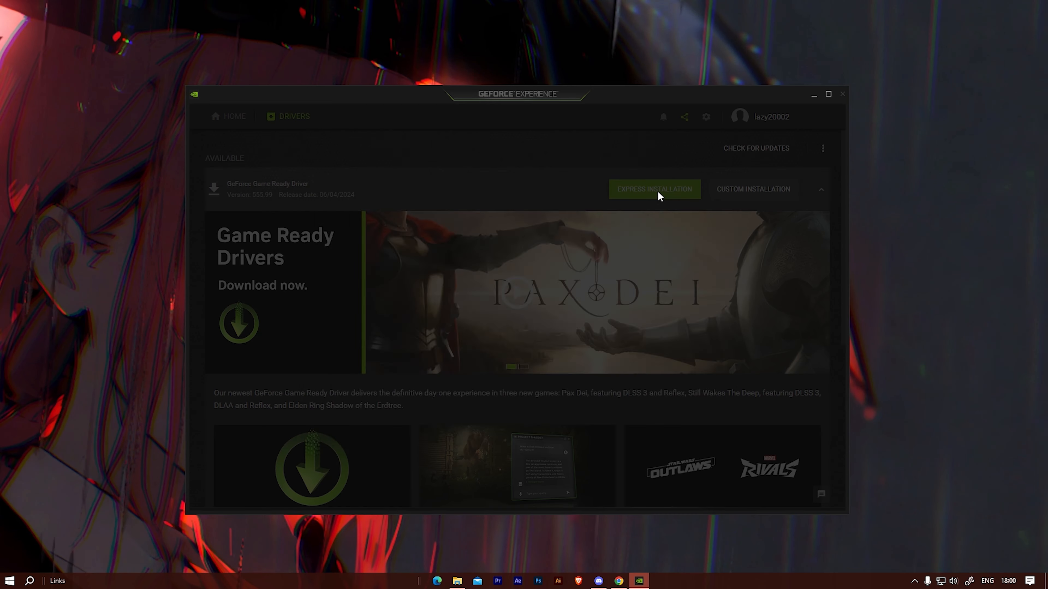
pyautogui.click(657, 191)
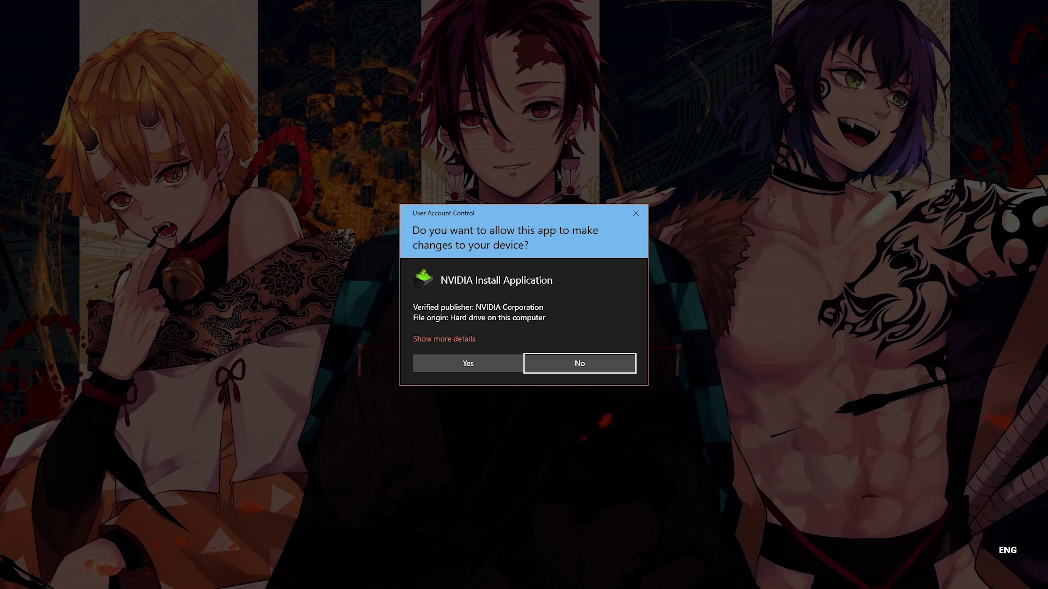
pyautogui.click(481, 368)
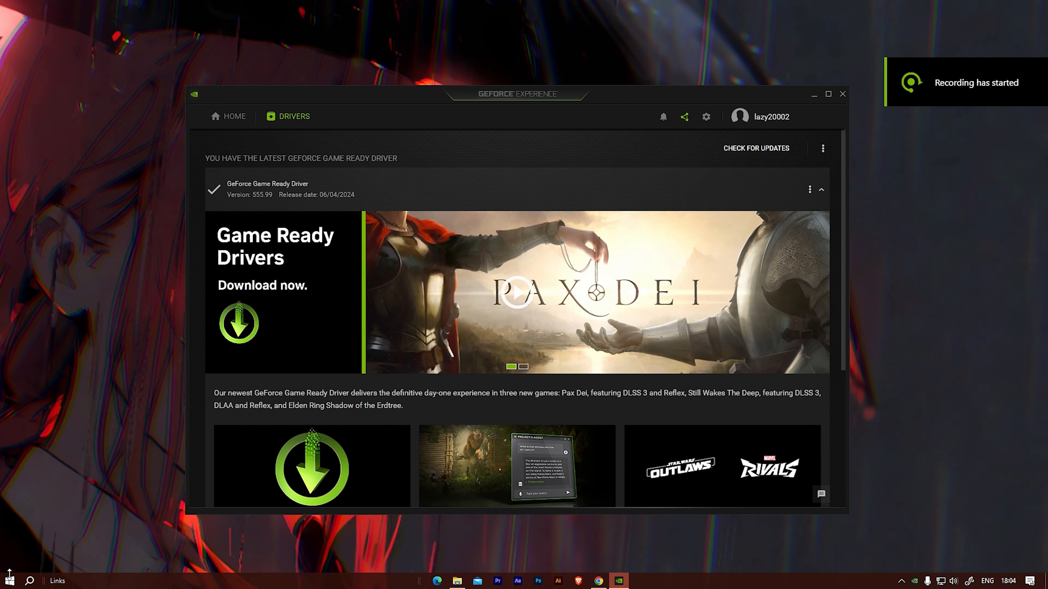
# - Restart the computer to complete the graphics driver installation
pyautogui.click(11, 579)
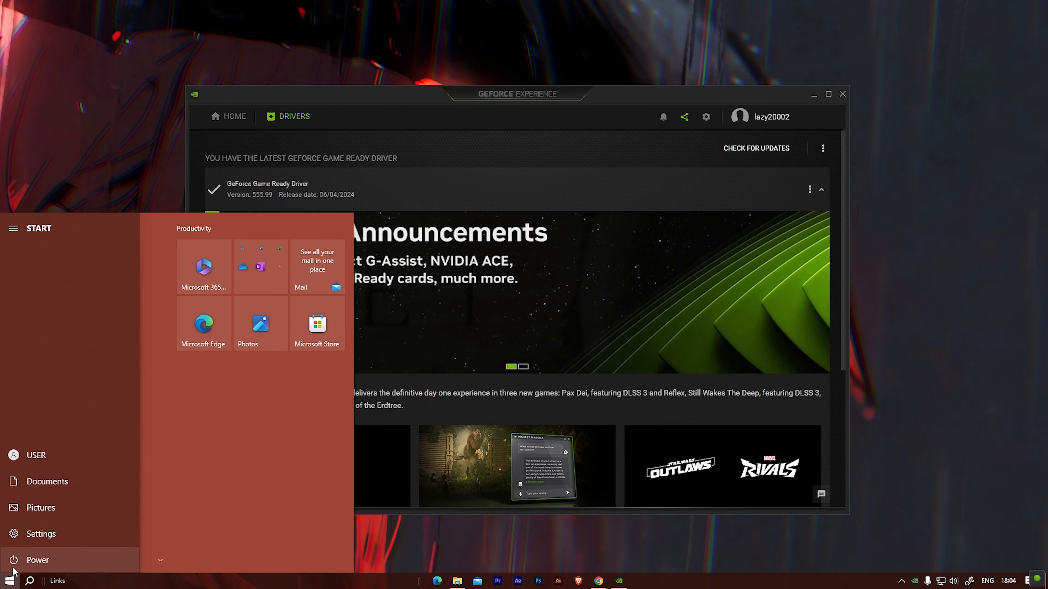
pyautogui.click(14, 559)
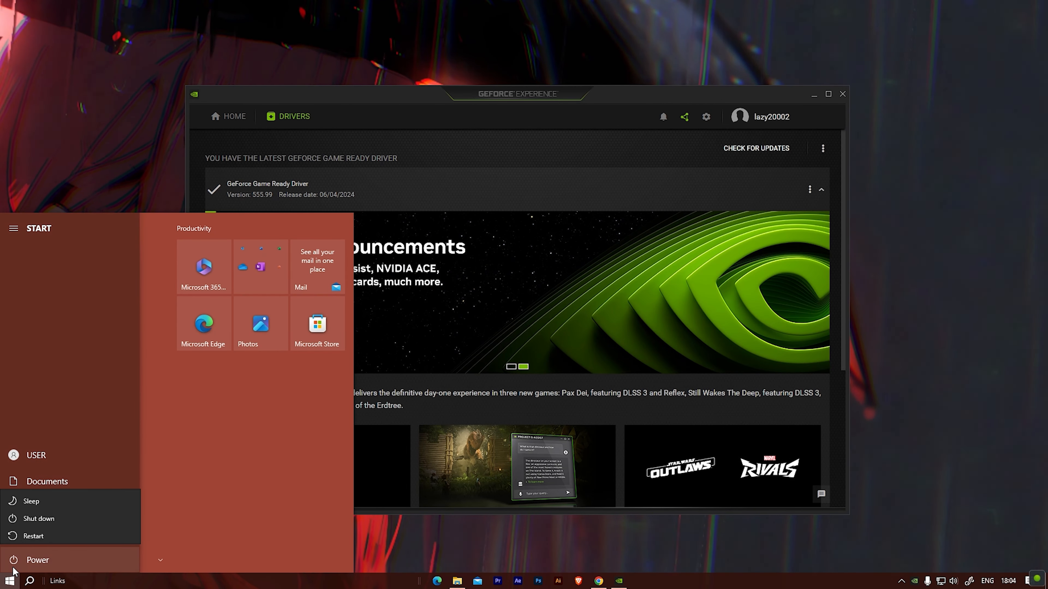
pyautogui.click(63, 532)
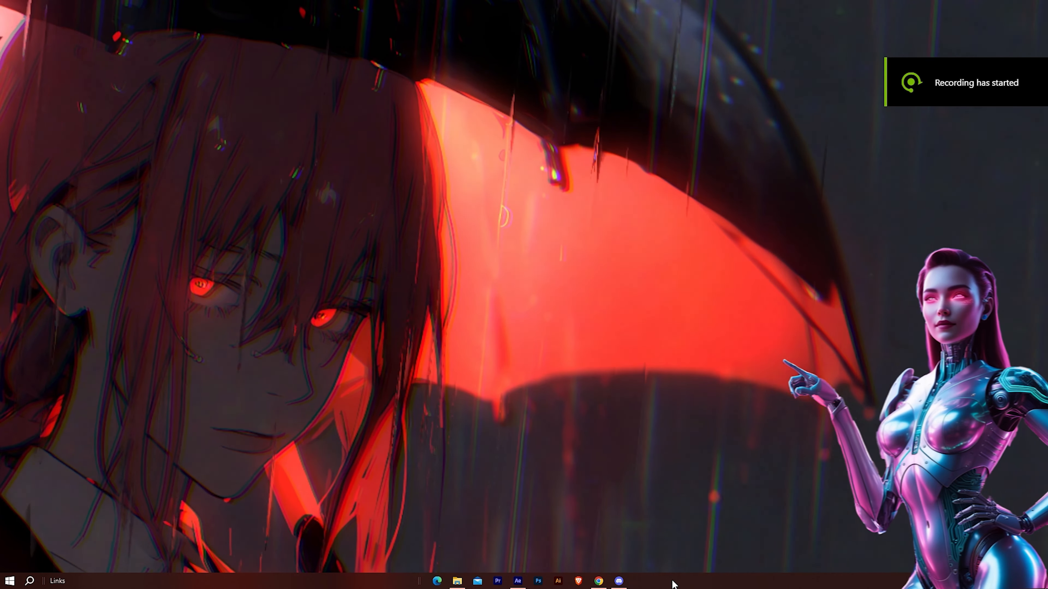
# - Open Task Manager and bring up the computer's performance information
pyautogui.rightClick(673, 583)
pyautogui.click(704, 528)
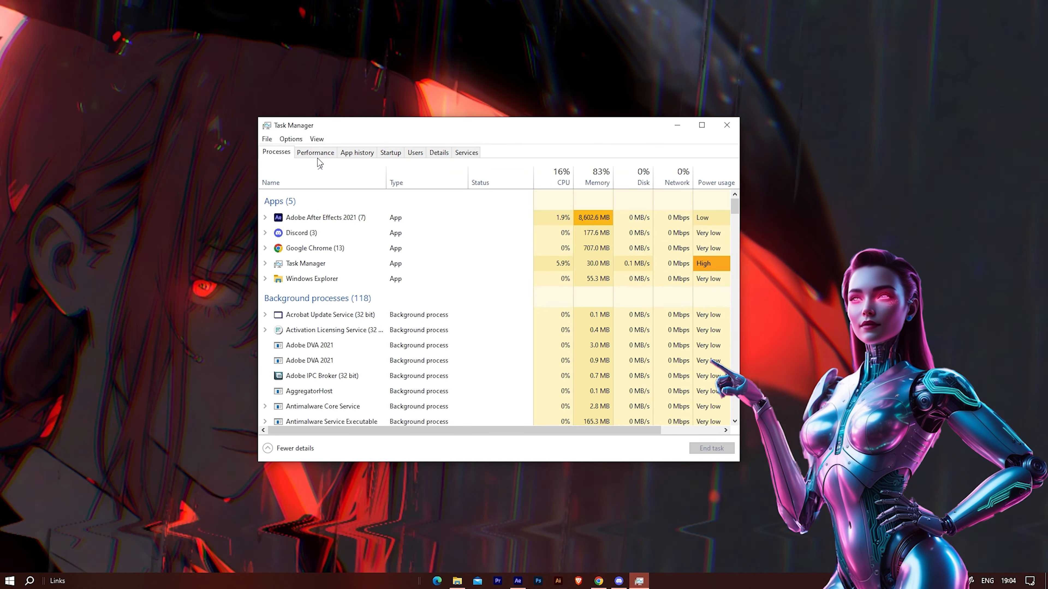
pyautogui.click(316, 153)
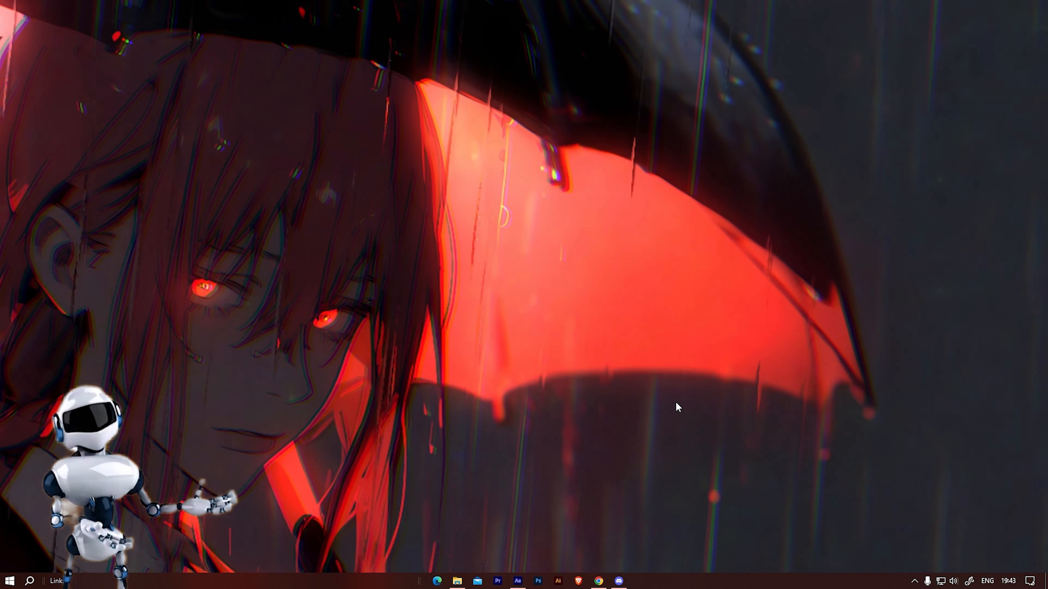
# - Switch to Chrome, open the Docker website from the io.net guide, check the Docker Desktop download options, and return to the guide
pyautogui.click(597, 581)
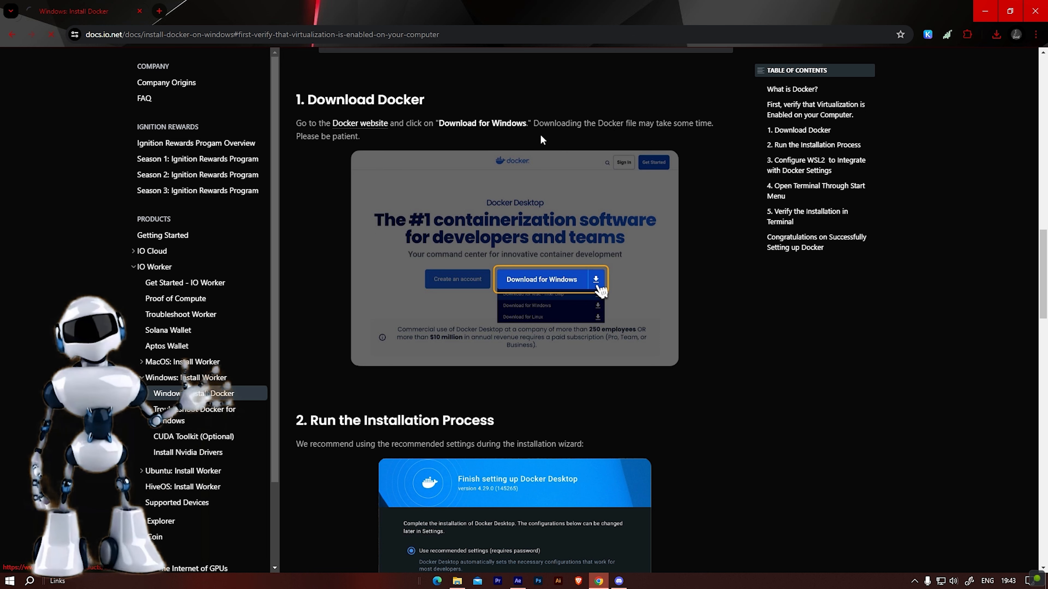
pyautogui.click(377, 130)
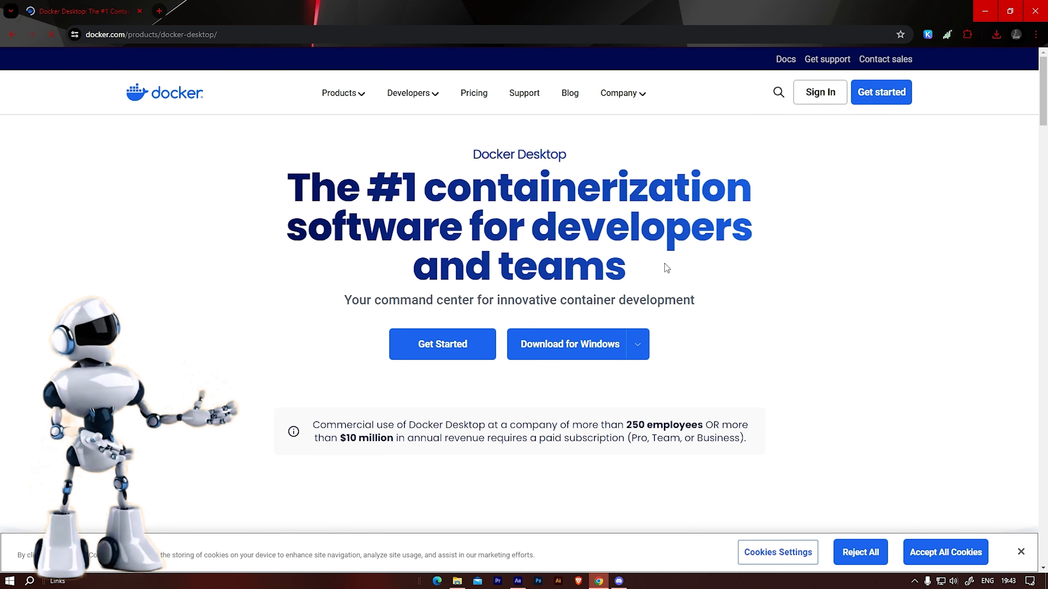
pyautogui.click(631, 346)
pyautogui.hotkey('alt', 'Left')
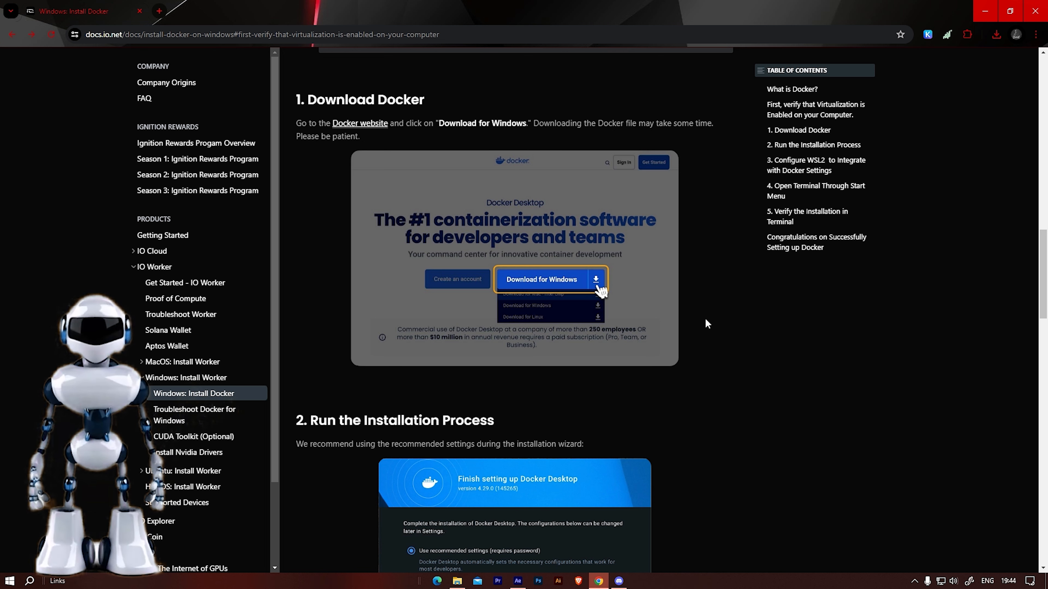
# - Read the Docker guide's sections on installation, WSL 2 integration, opening the terminal and verifying the Docker version
pyautogui.scroll(-5, 705, 319)
pyautogui.scroll(5, 705, 320)
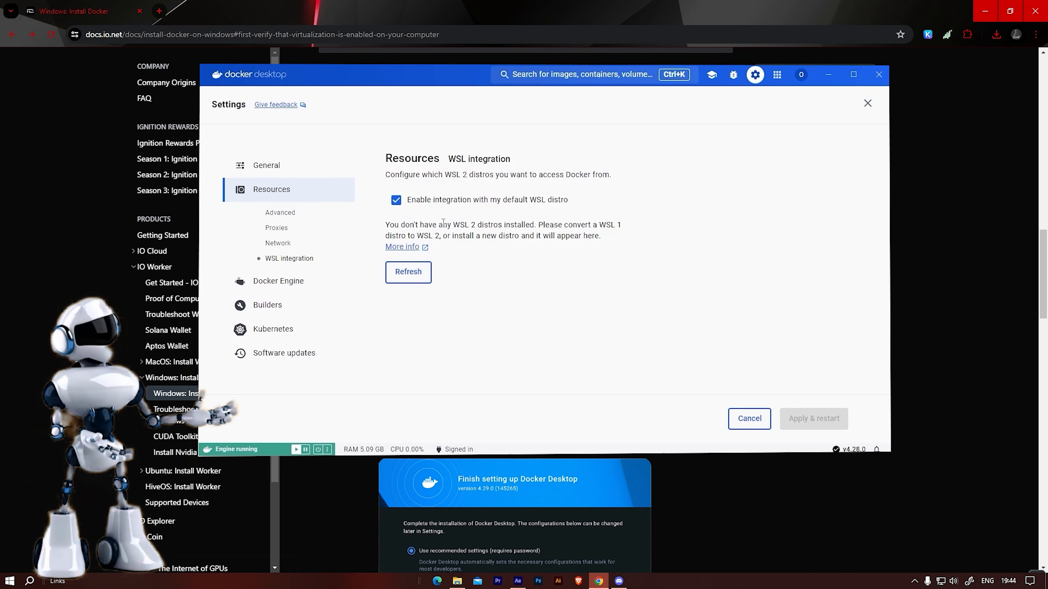
pyautogui.scroll(-10, 443, 223)
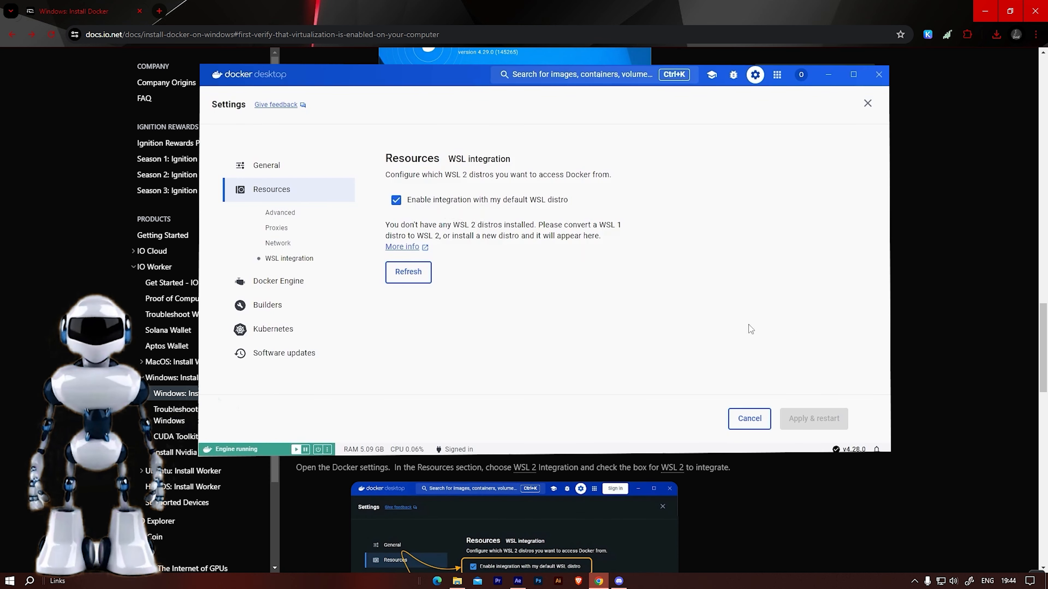
pyautogui.scroll(-4, 746, 261)
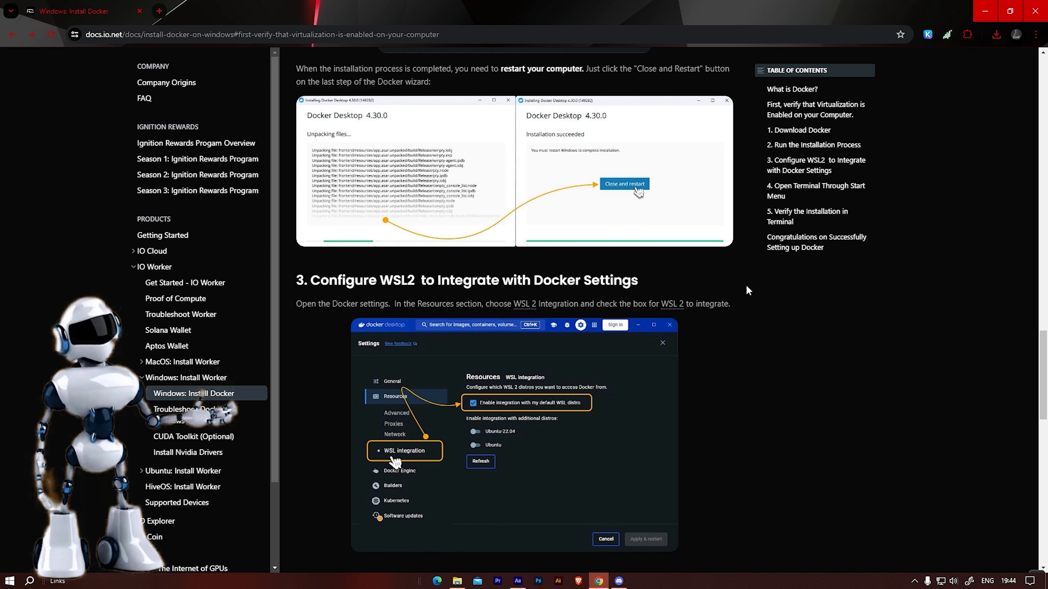
pyautogui.scroll(-10, 745, 285)
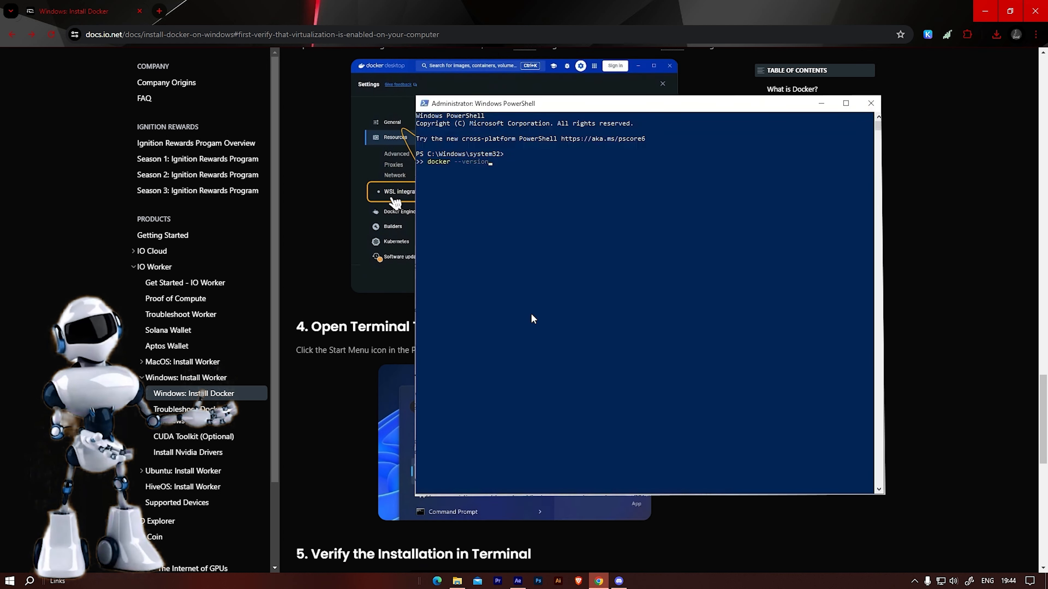
pyautogui.scroll(-4, 513, 200)
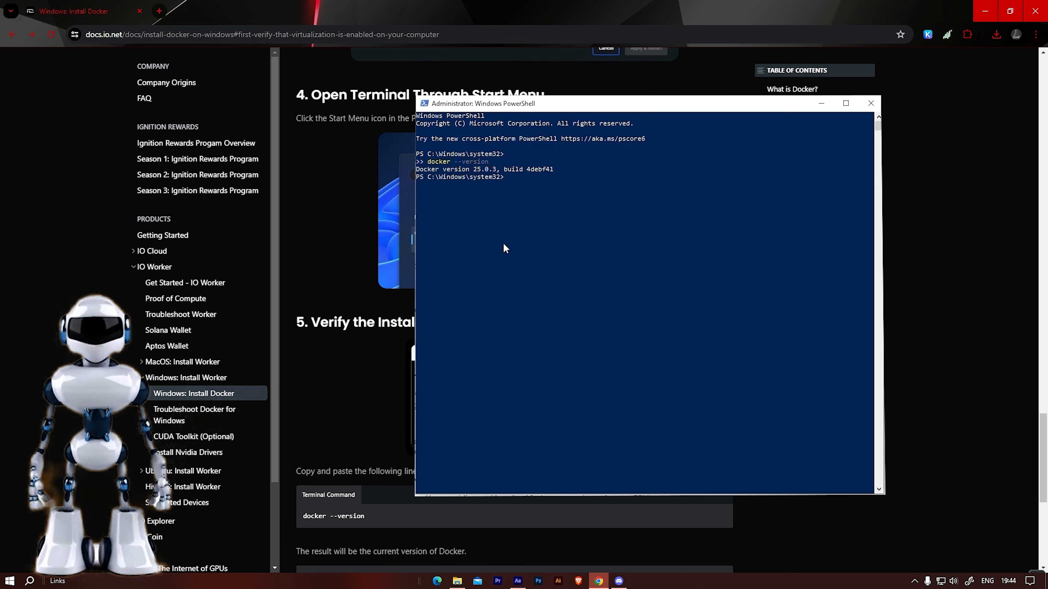
pyautogui.scroll(-6, 746, 285)
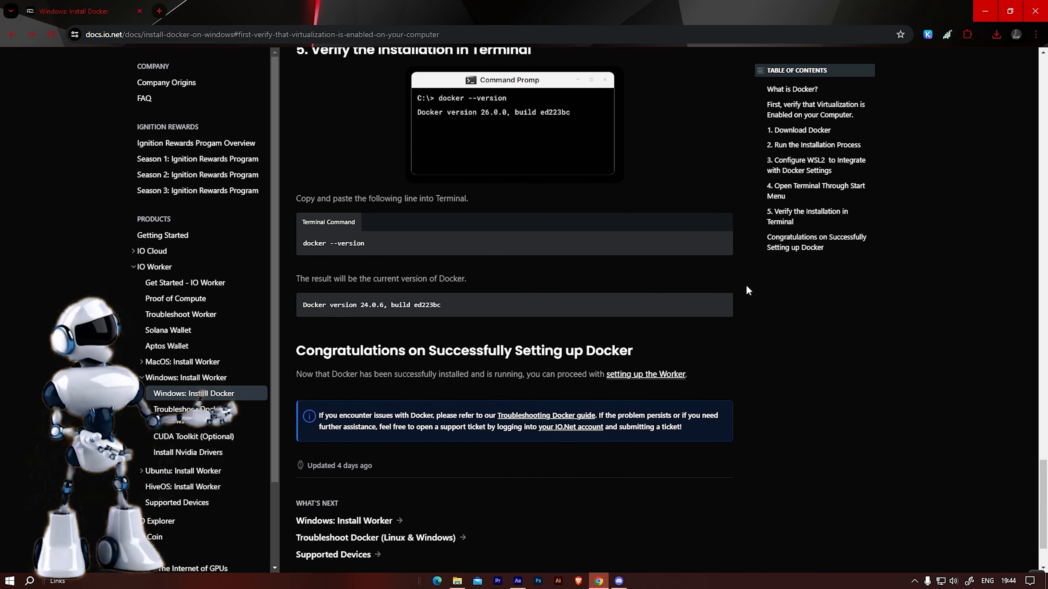
pyautogui.scroll(3, 745, 285)
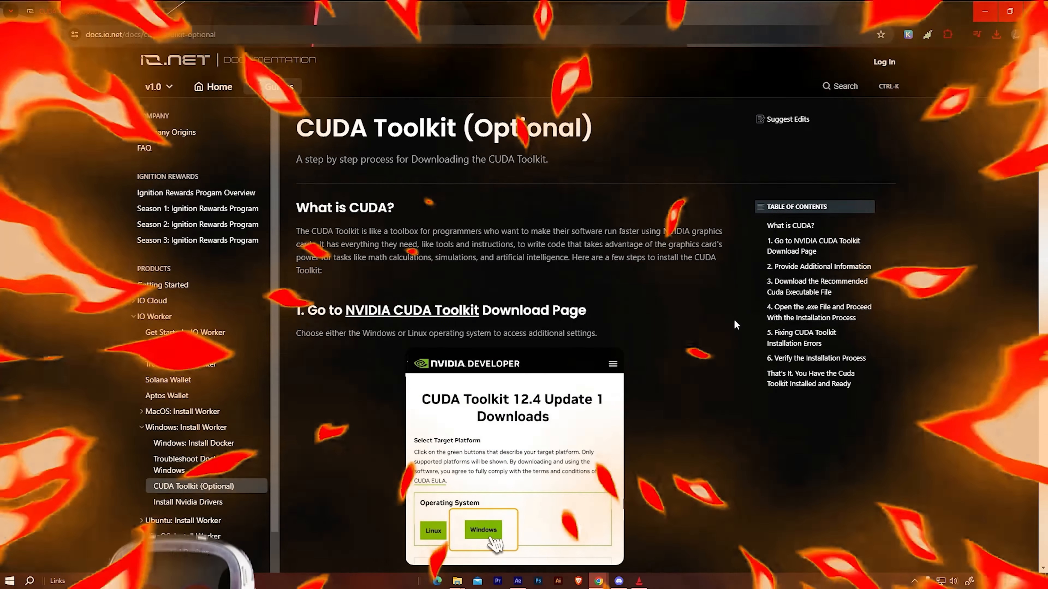
# - Open NVIDIA's CUDA Toolkit download page from the guide and select the Windows, x86_64, version 10, exe (local) installer, dismissing the survey
pyautogui.scroll(-4, 733, 321)
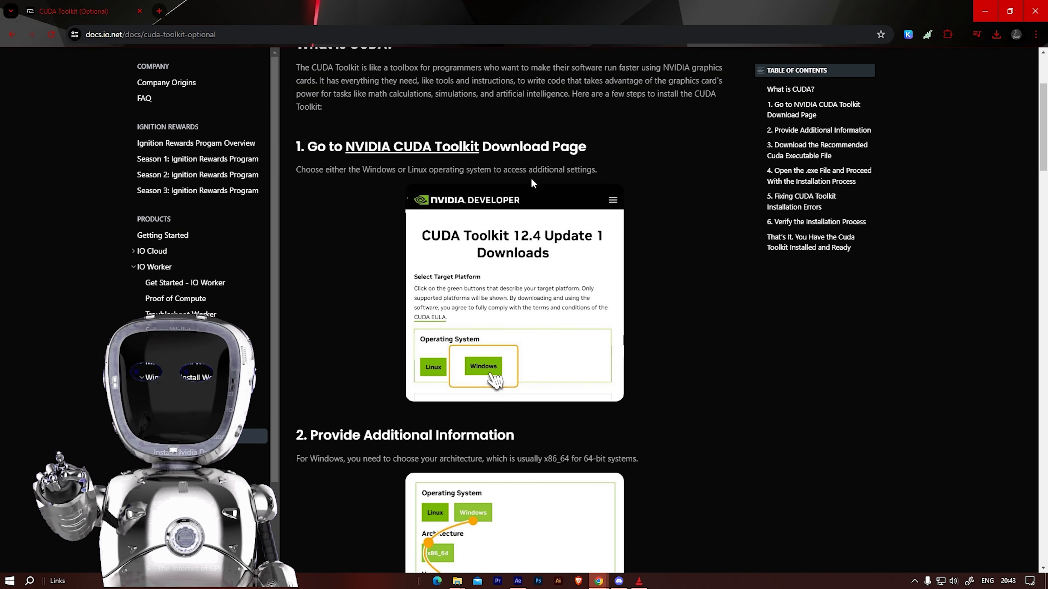
pyautogui.click(454, 160)
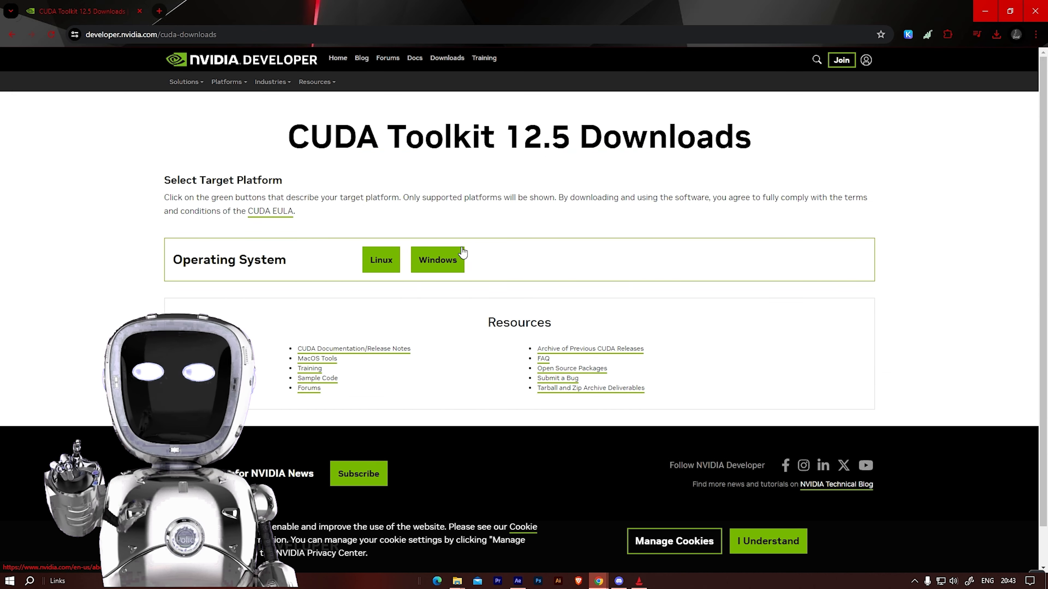
pyautogui.click(452, 261)
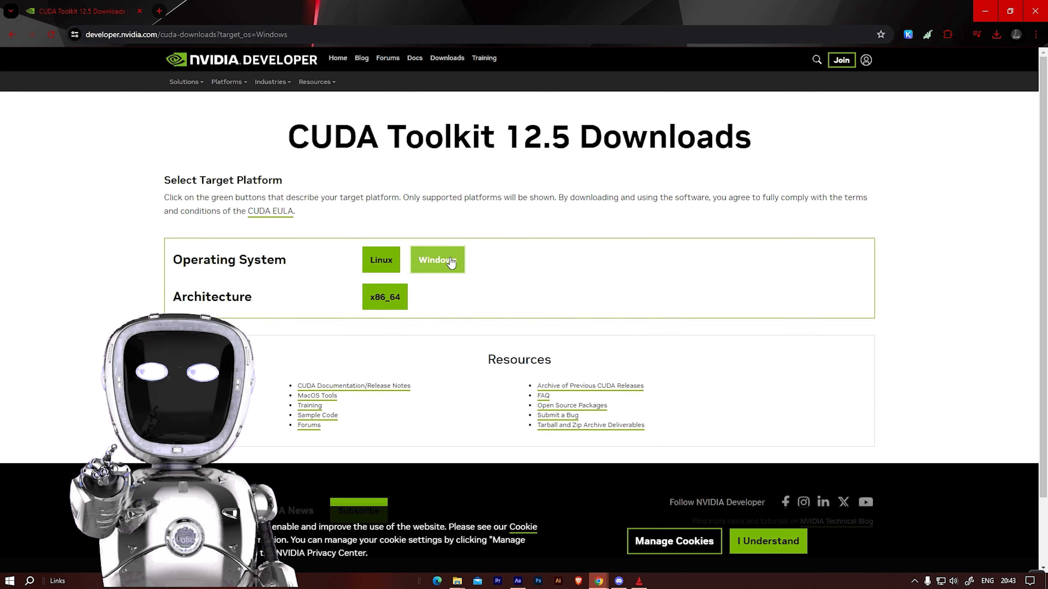
pyautogui.click(385, 297)
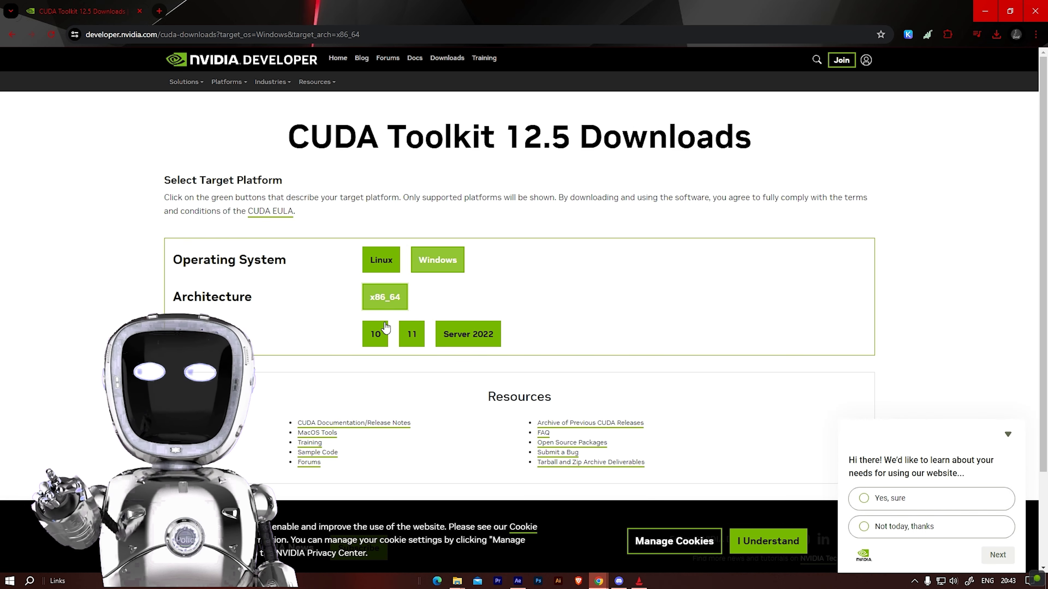
pyautogui.click(382, 336)
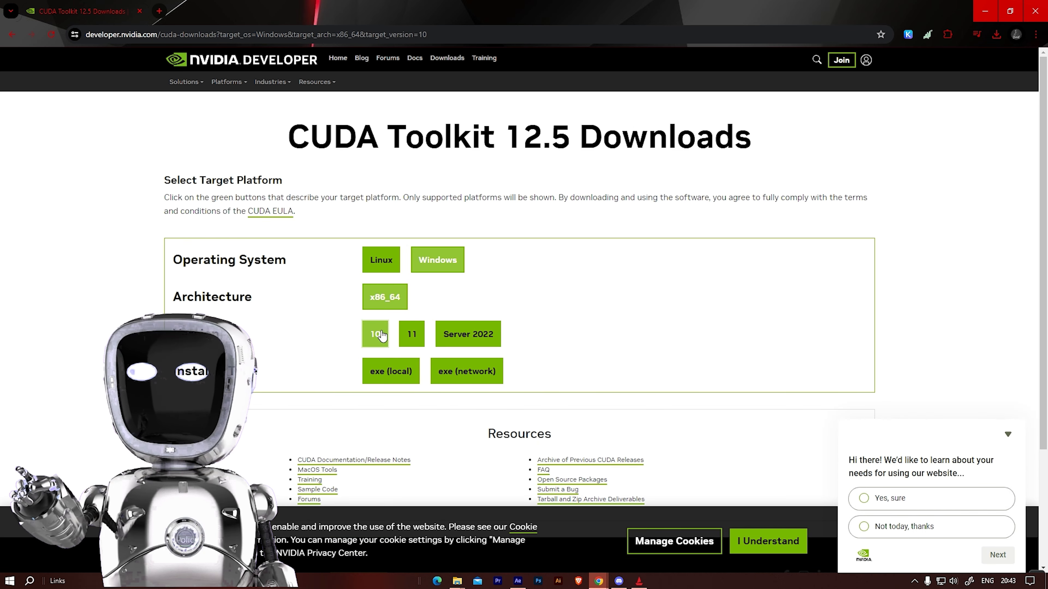
pyautogui.click(397, 379)
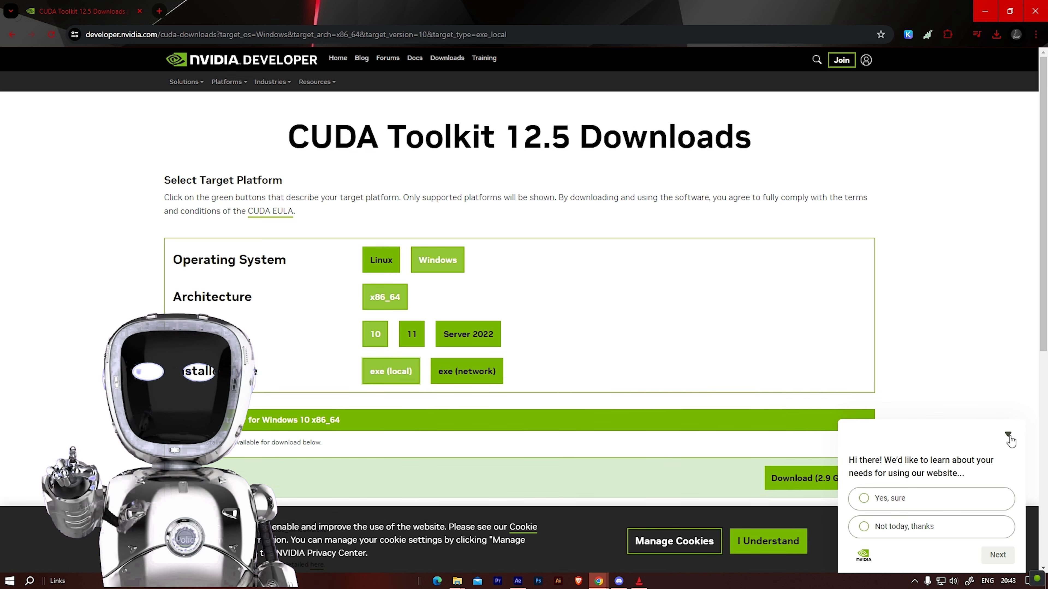
pyautogui.click(1009, 437)
pyautogui.scroll(-4, 928, 412)
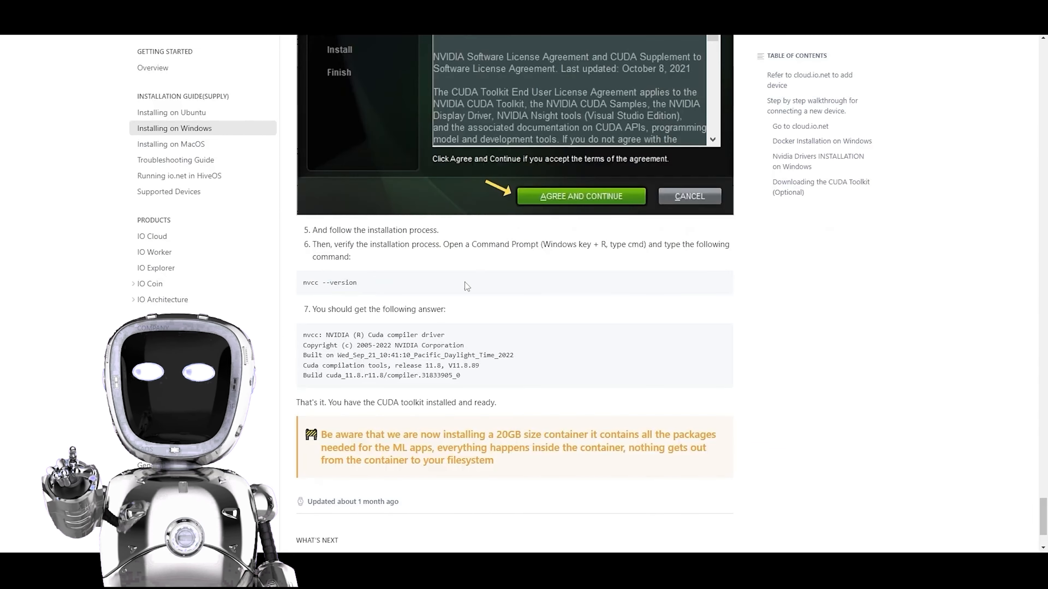
# - Check the CUDA compiler version in PowerShell by running nvcc --version
pyautogui.click(720, 288)
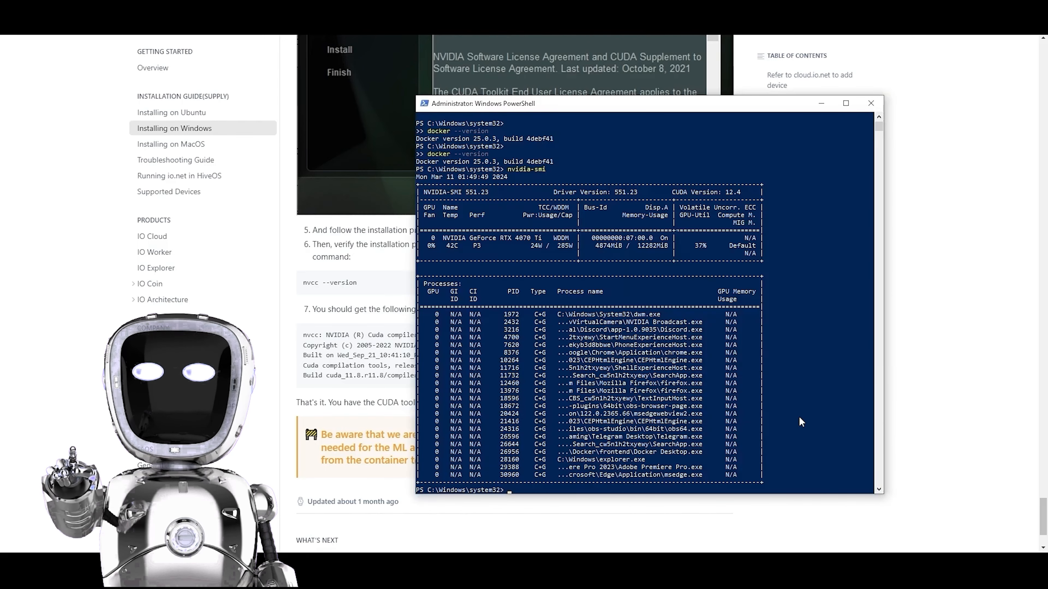
pyautogui.hotkey('ctrl', 'v')
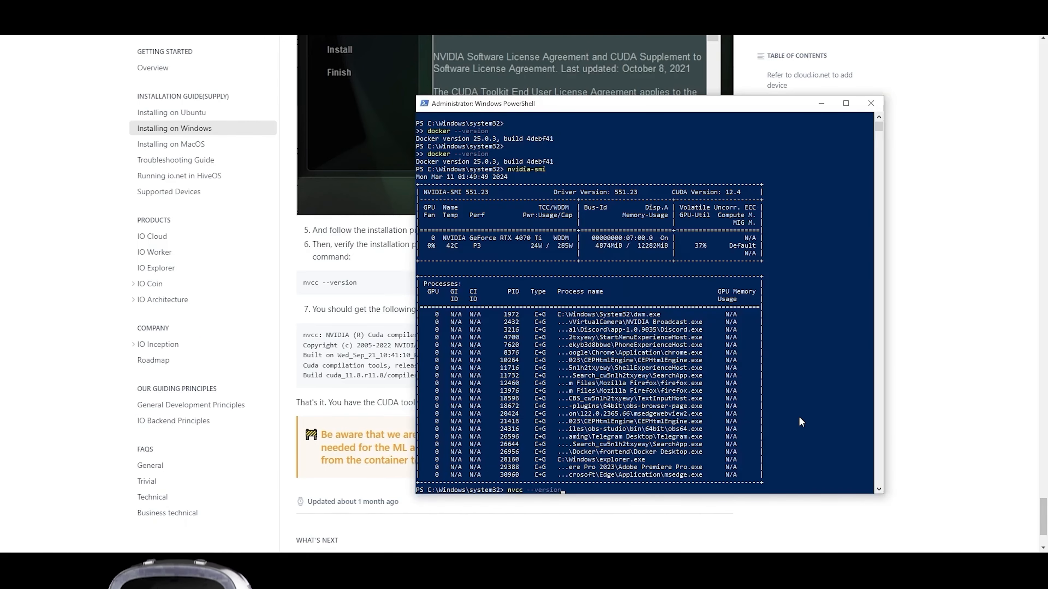
pyautogui.press('Return')
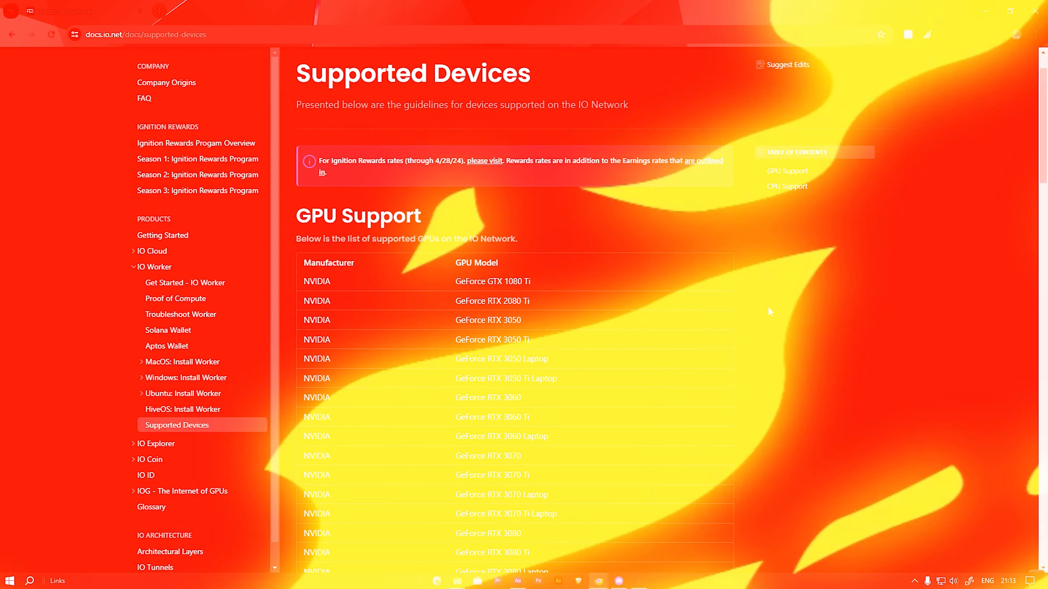
# - Look through the list of supported NVIDIA GPU models on the io.net Supported Devices page
pyautogui.scroll(-4, 769, 312)
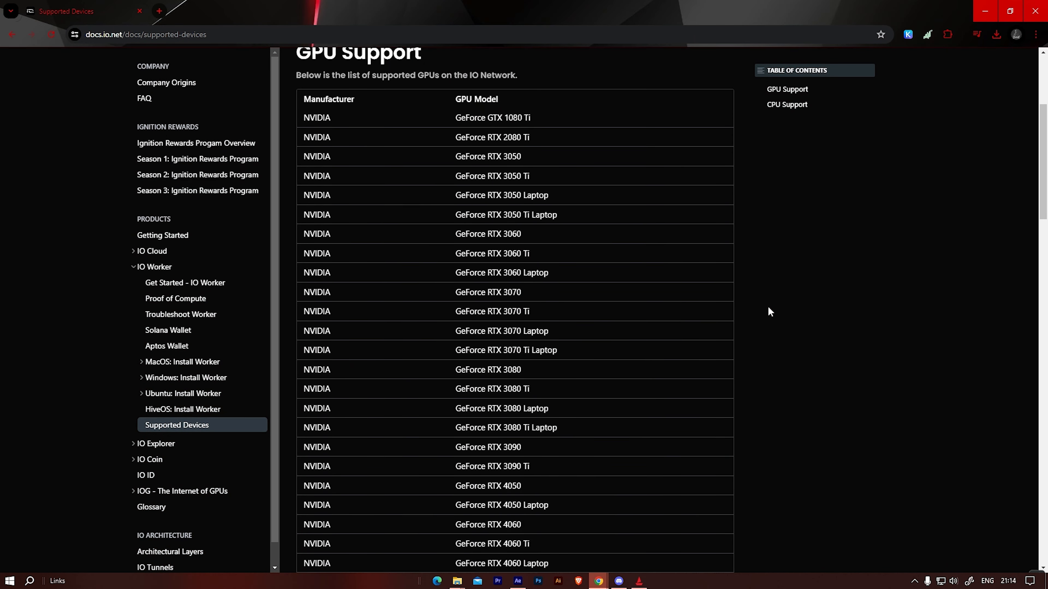
pyautogui.scroll(-4, 768, 307)
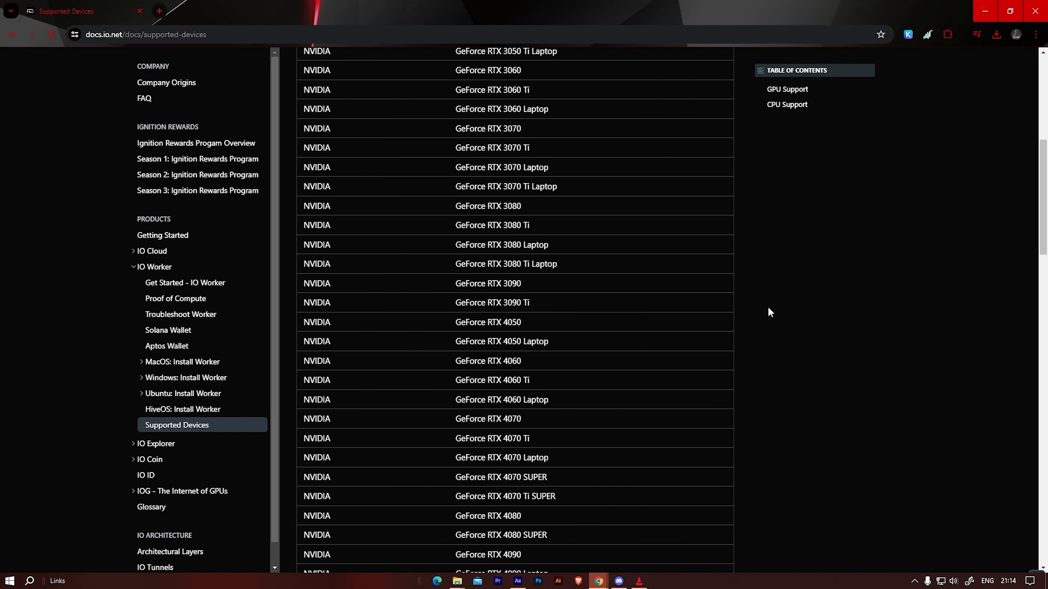
pyautogui.scroll(-5, 768, 308)
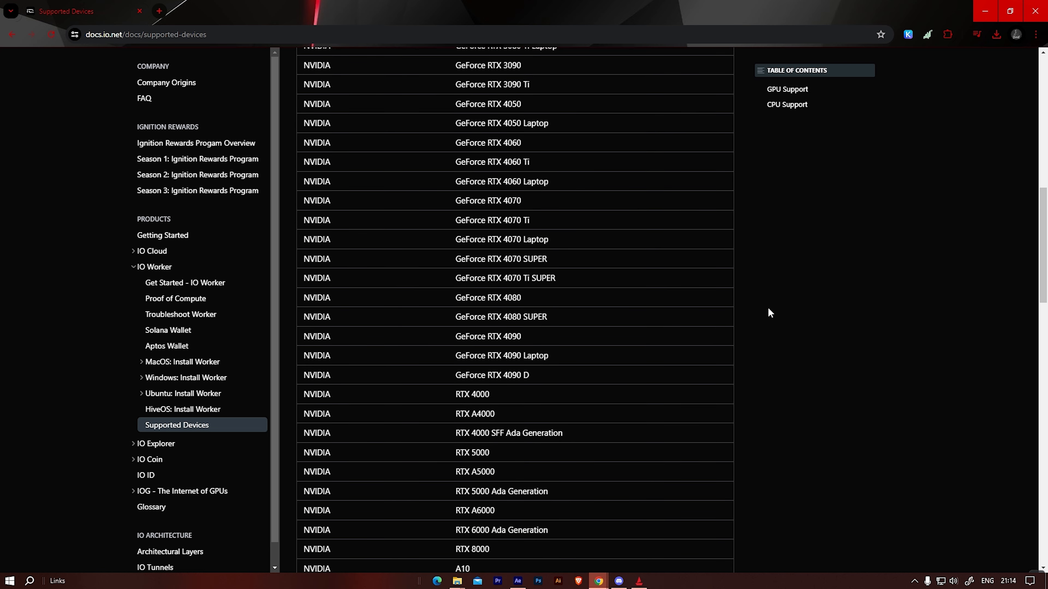
pyautogui.scroll(-5, 768, 309)
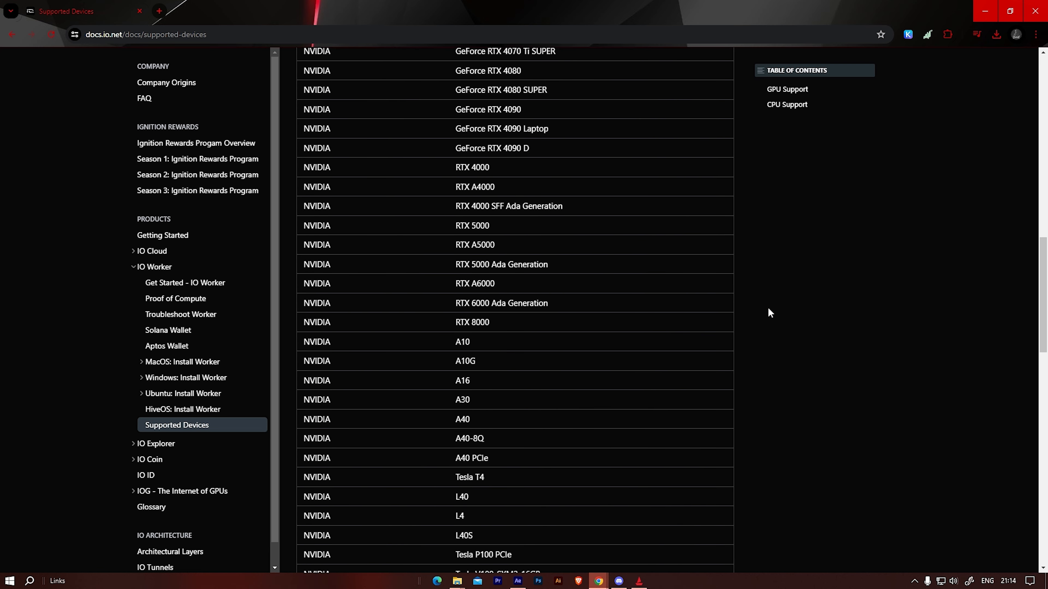
# - Look through the rest of the supported NVIDIA GPU list and the CPU Support section of the Supported Devices page
pyautogui.scroll(-6, 768, 309)
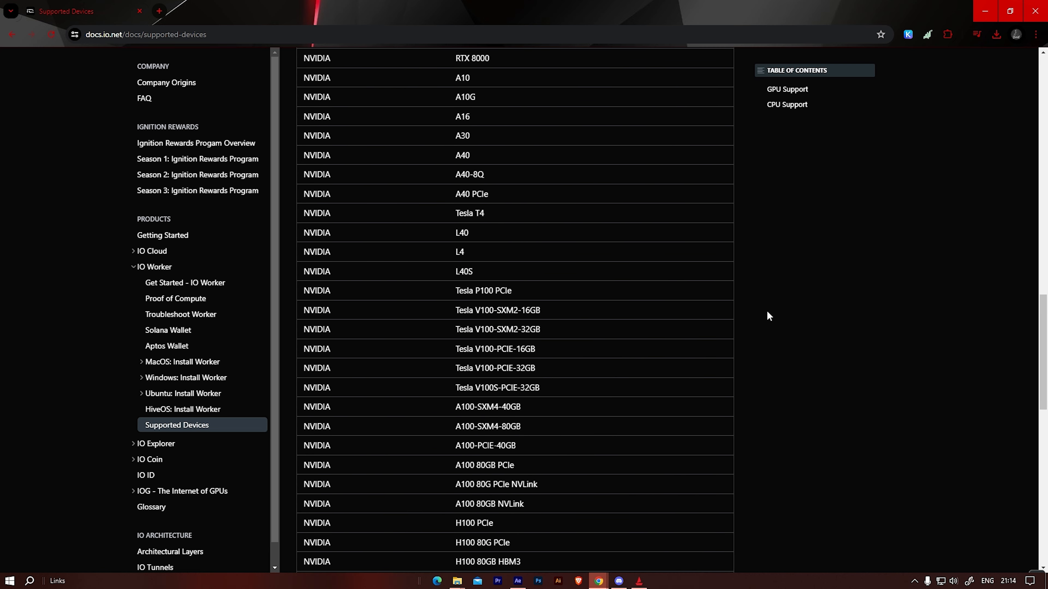
pyautogui.scroll(-6, 768, 316)
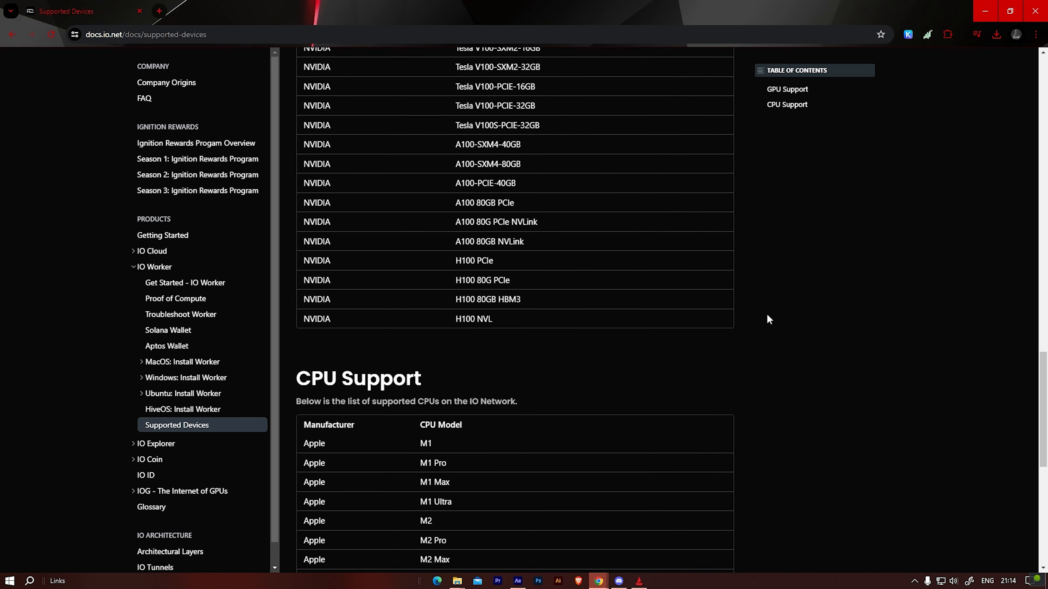
pyautogui.scroll(-4, 768, 319)
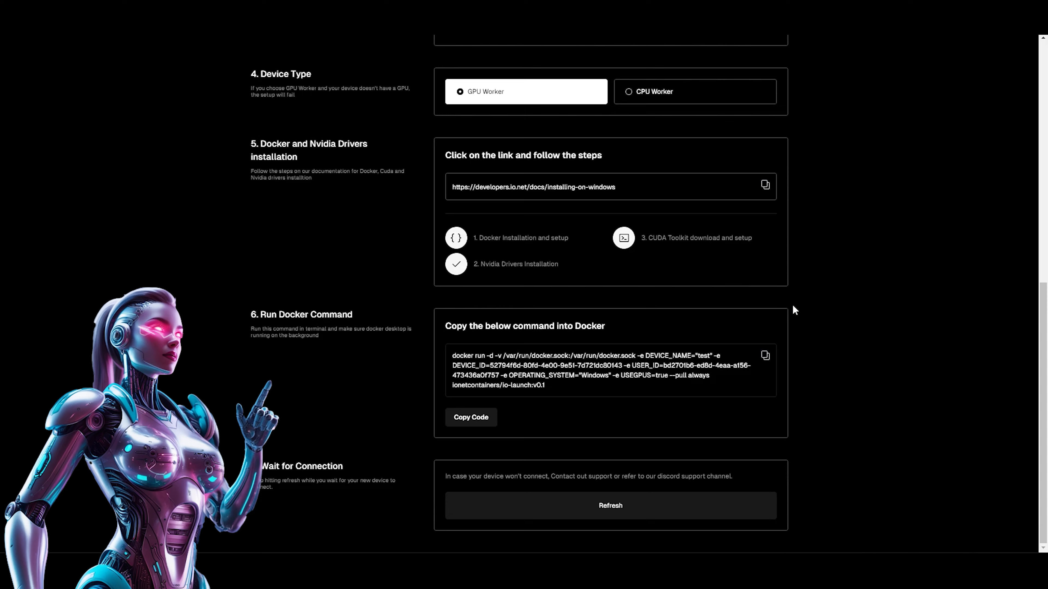
# - Copy the docker run command for the Windows GPU worker "test" and run it in the administrator PowerShell window
pyautogui.click(764, 356)
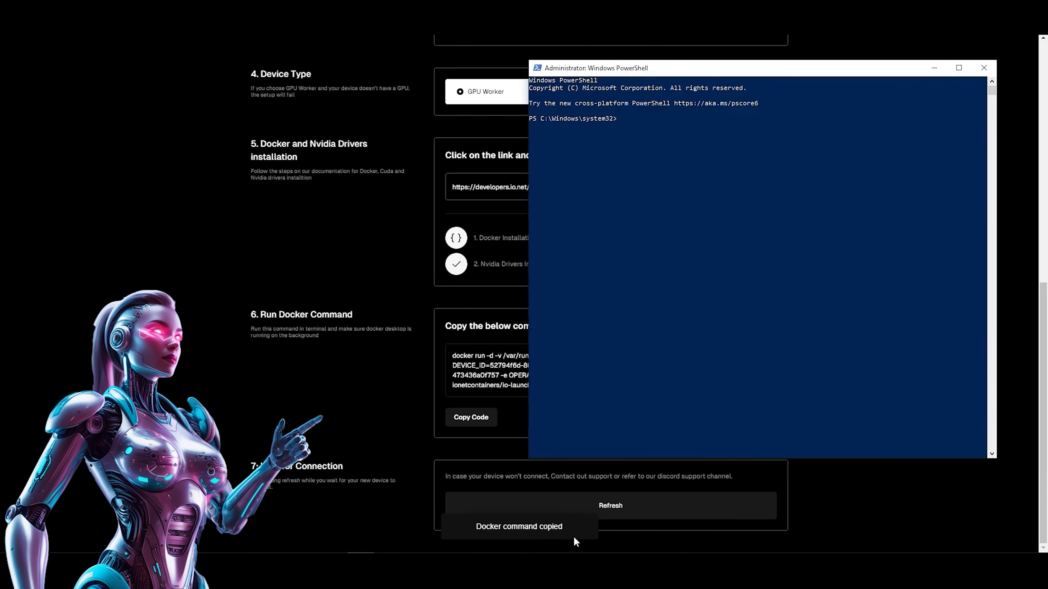
pyautogui.rightClick(674, 169)
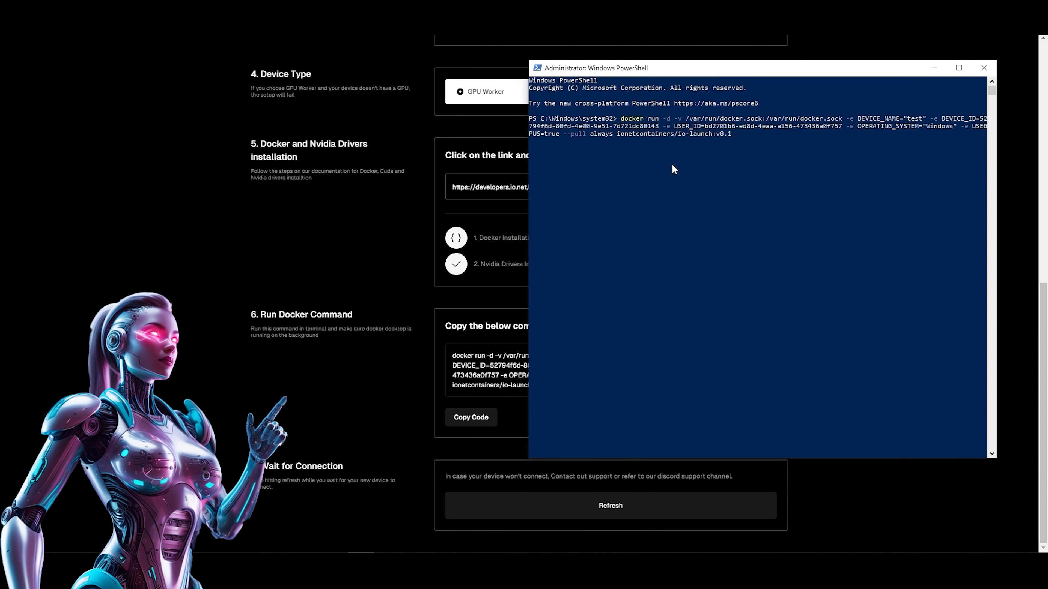
pyautogui.press('Return')
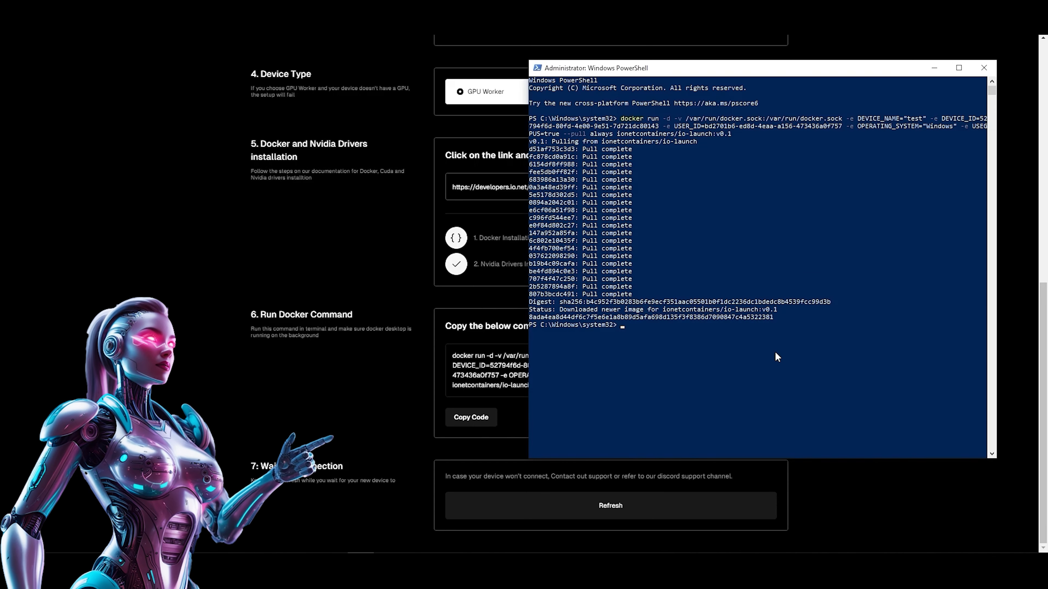
# - Return to the io.net site, open the Workers list and examine the status and services of the device "test"
pyautogui.click(504, 453)
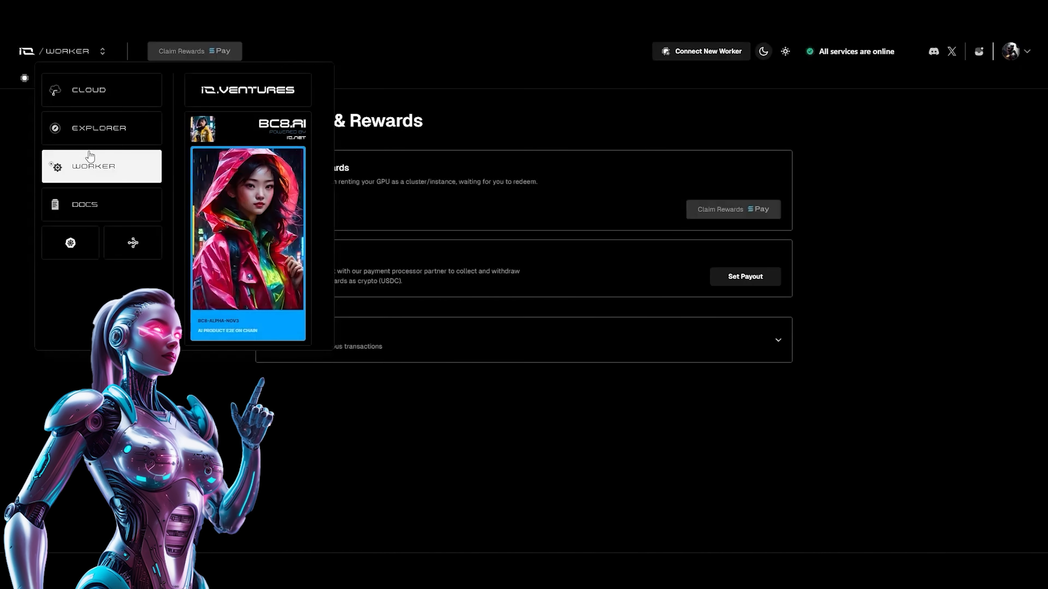
pyautogui.click(136, 179)
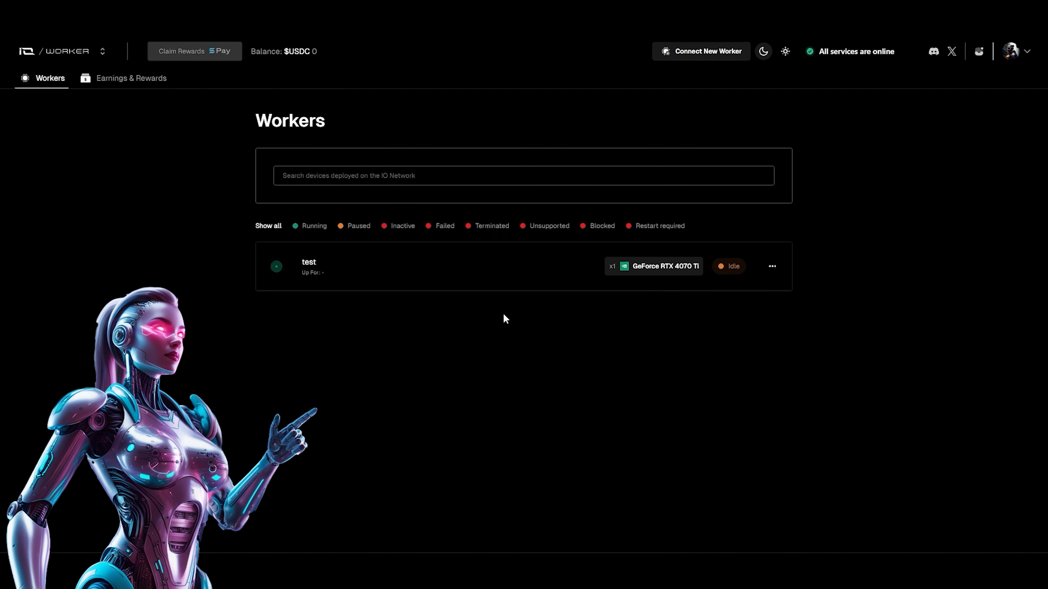
pyautogui.click(488, 276)
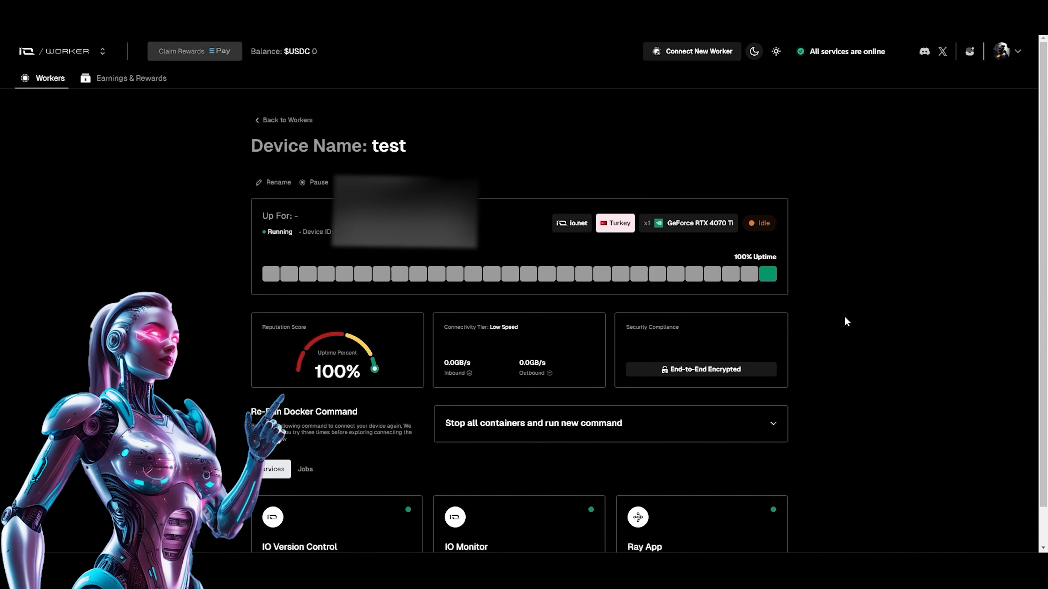
pyautogui.scroll(-1, 845, 321)
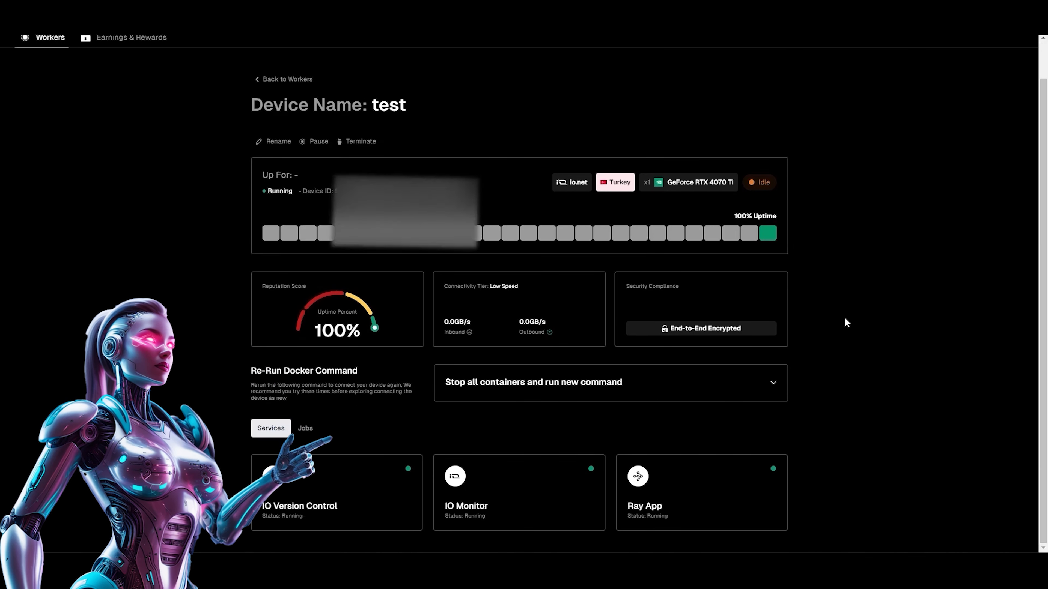